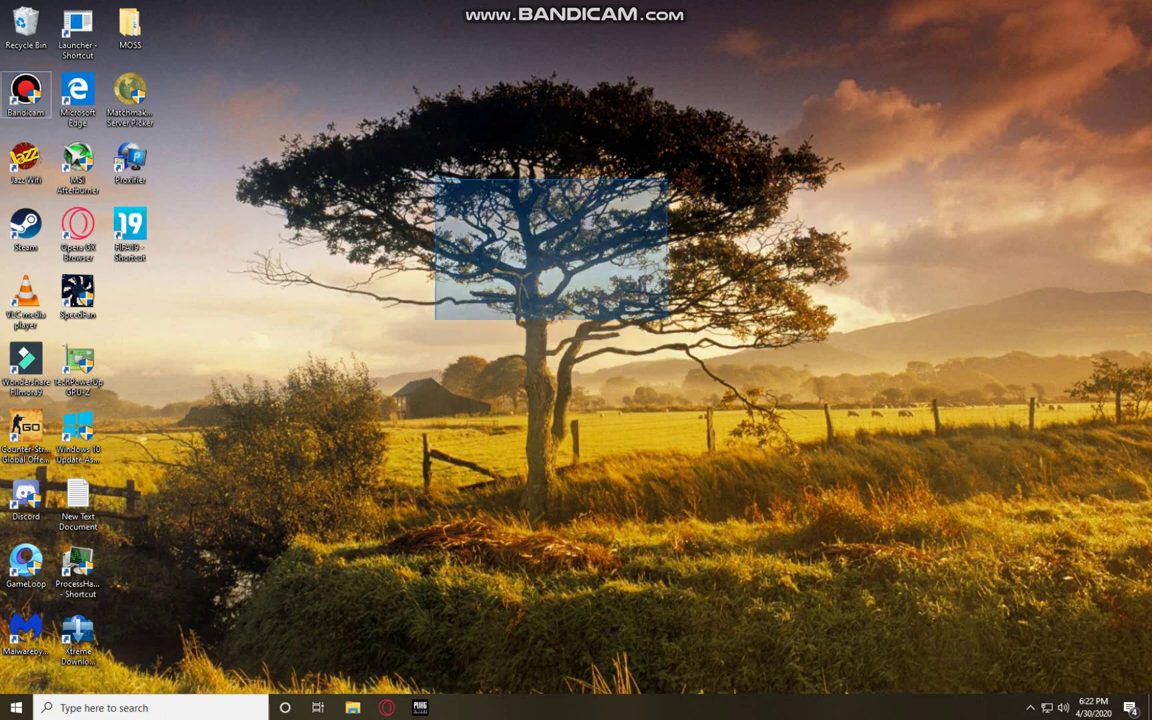
Refresh the desktop from its context menu, then dismiss a second context menu
right_click(567, 245)
left_click(602, 302)
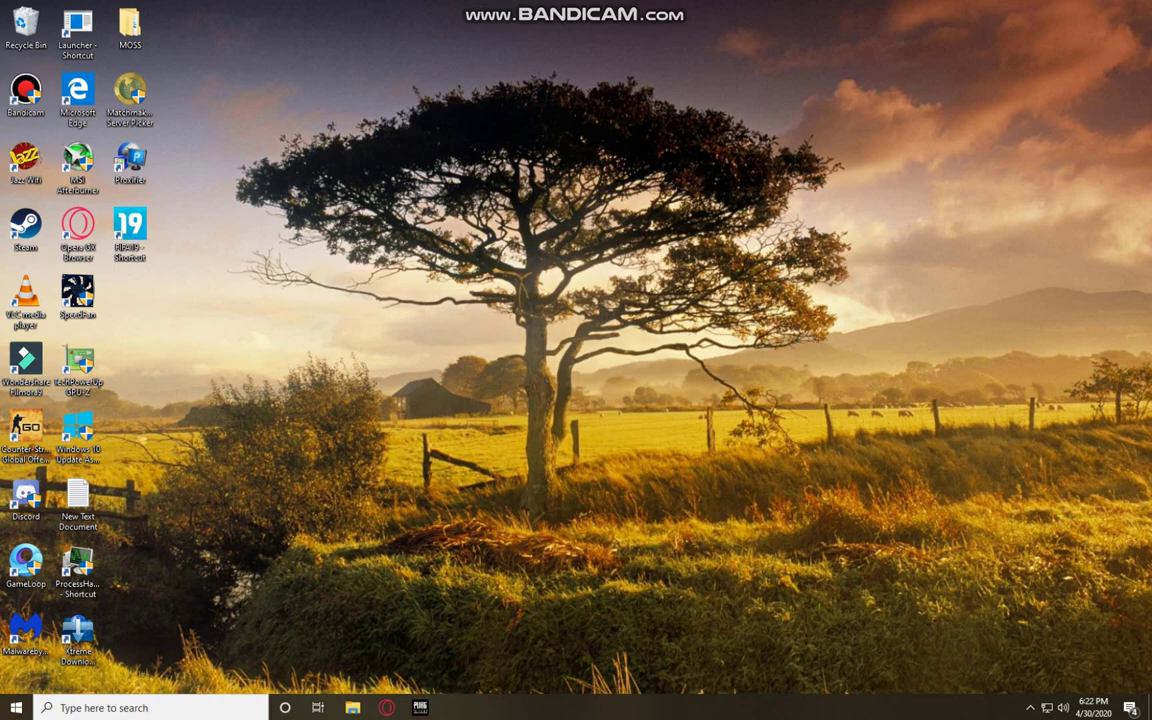
right_click(640, 245)
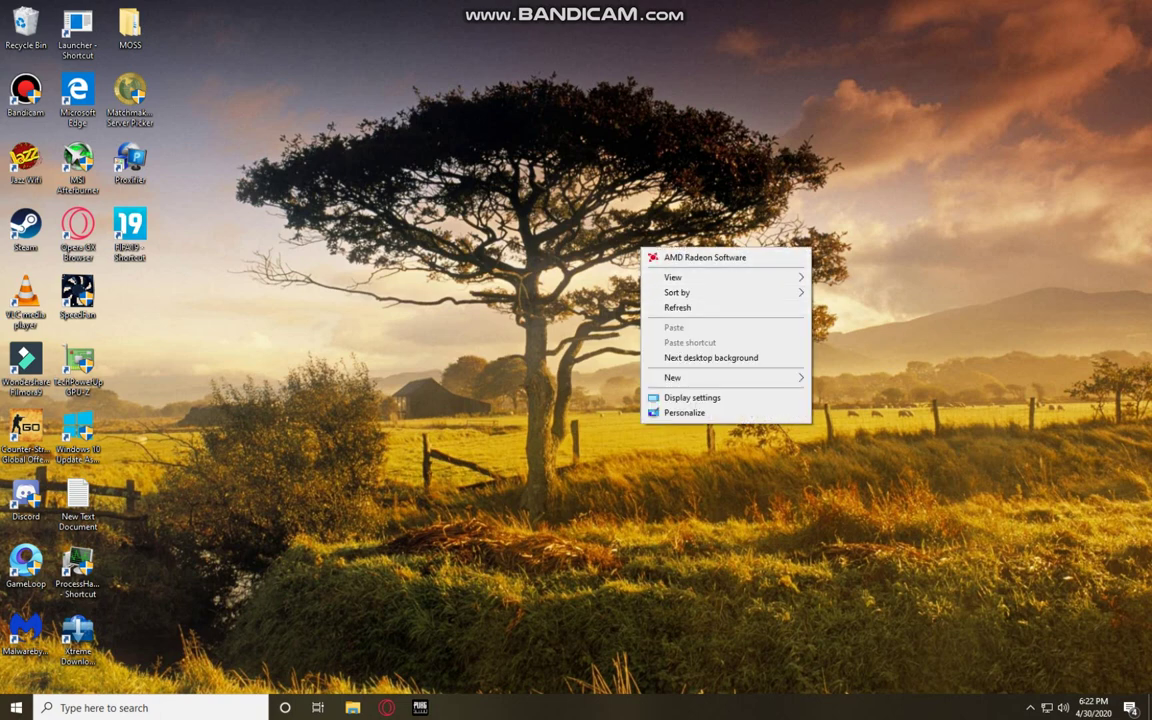
key("Escape")
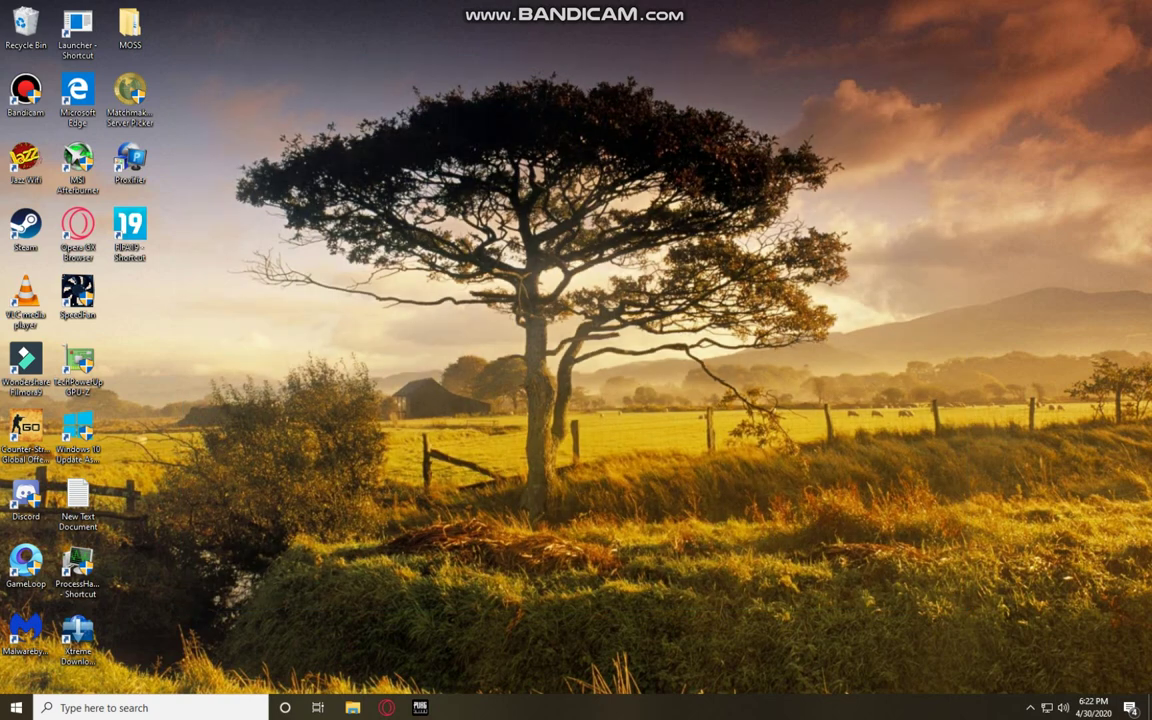
Launch AMD Radeon Software from the tray overflow and read its error notification
left_click(1031, 708)
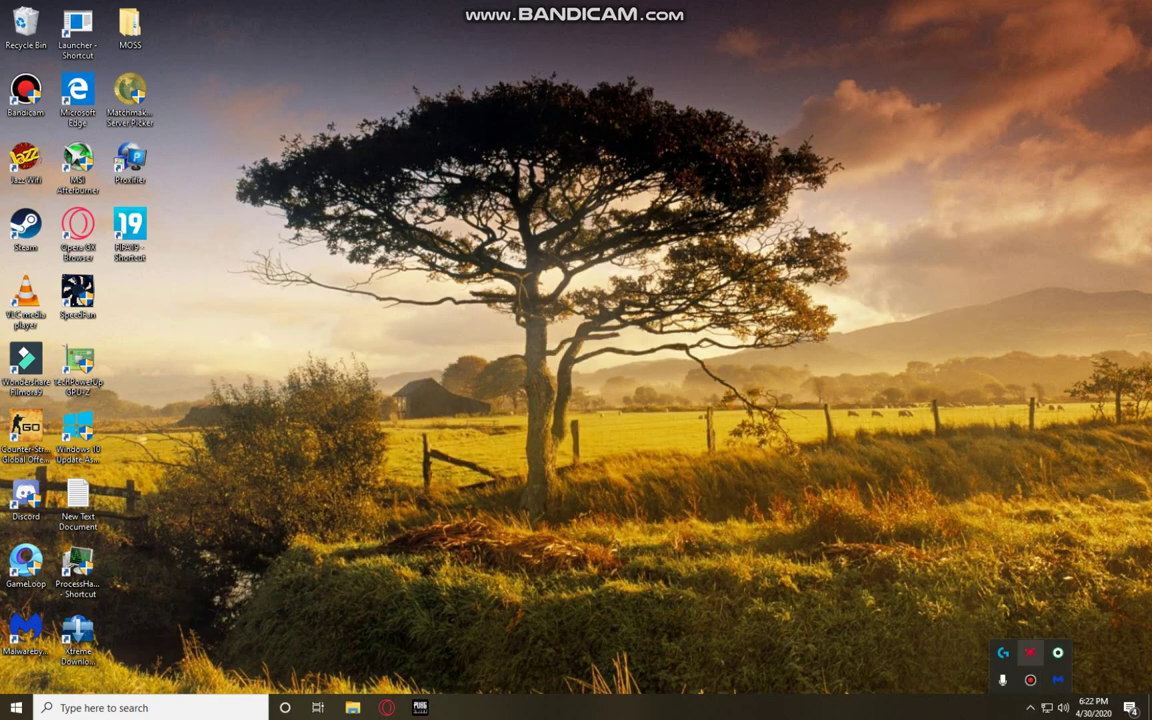
left_click(1030, 652)
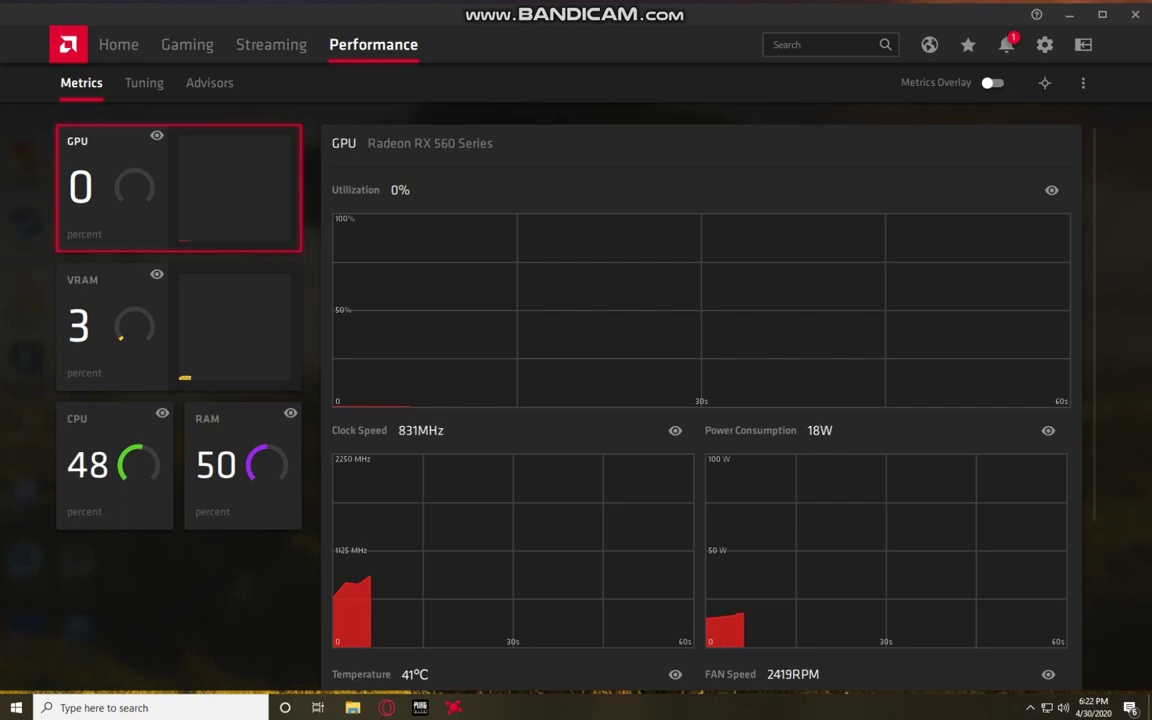
left_click(1006, 44)
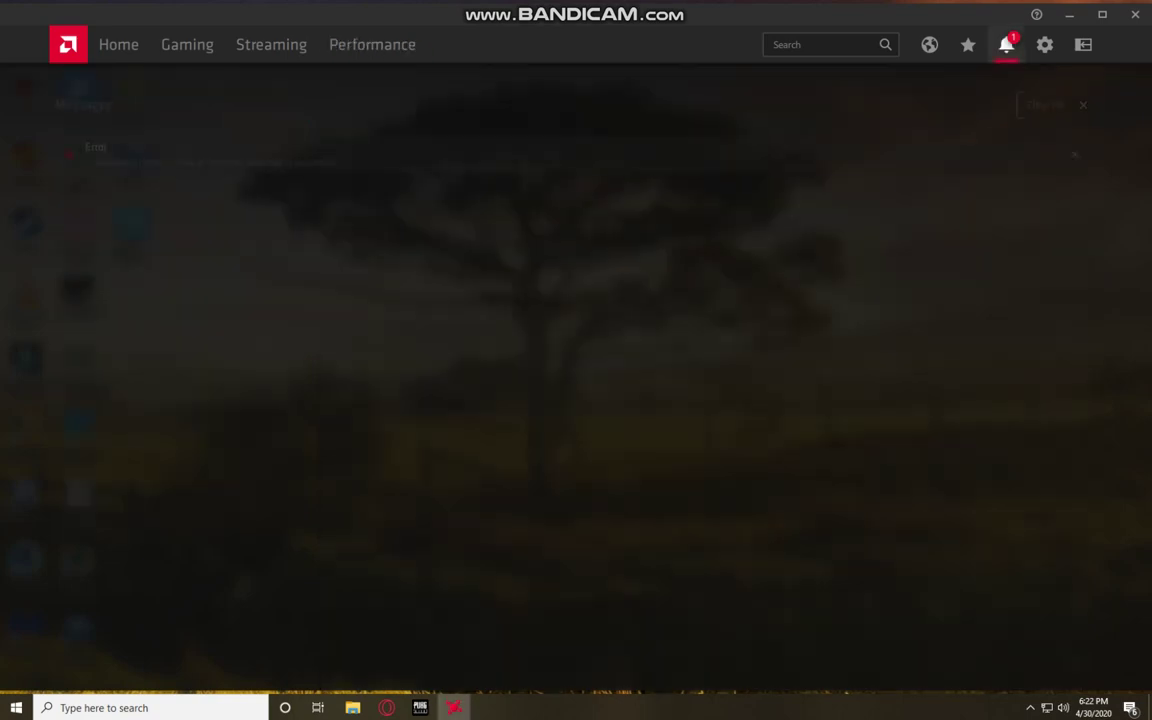
Close the Radeon Software window and refresh the desktop
left_click(1135, 14)
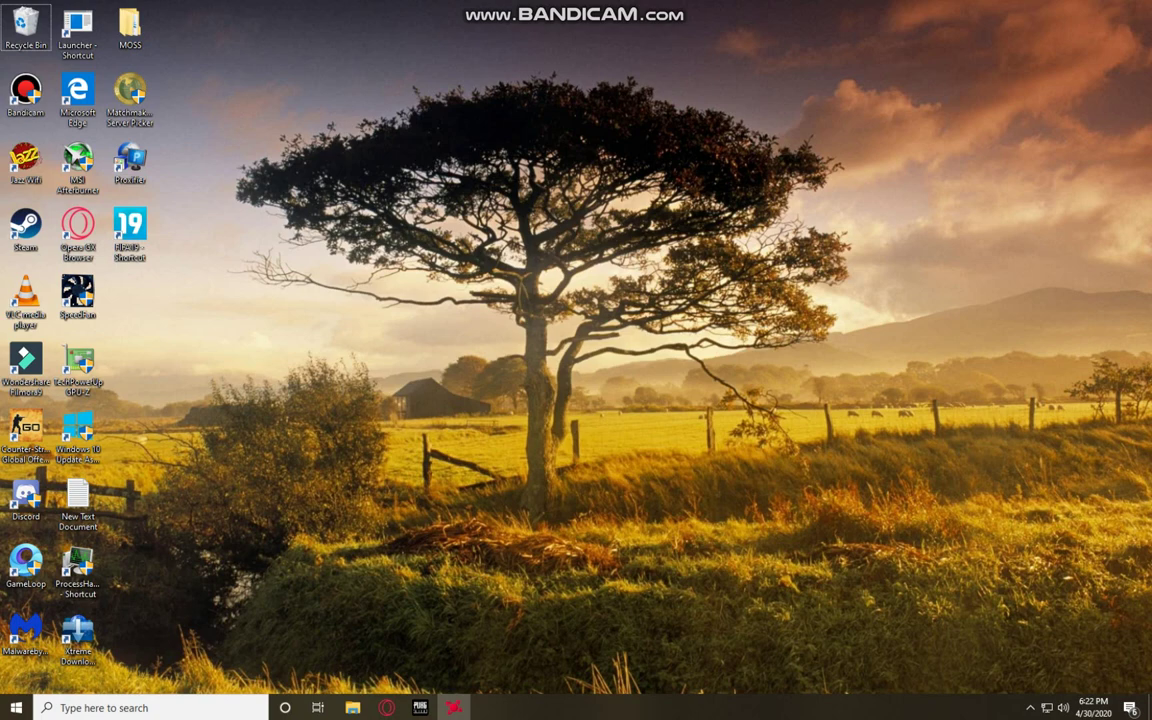
right_click(673, 230)
left_click(720, 288)
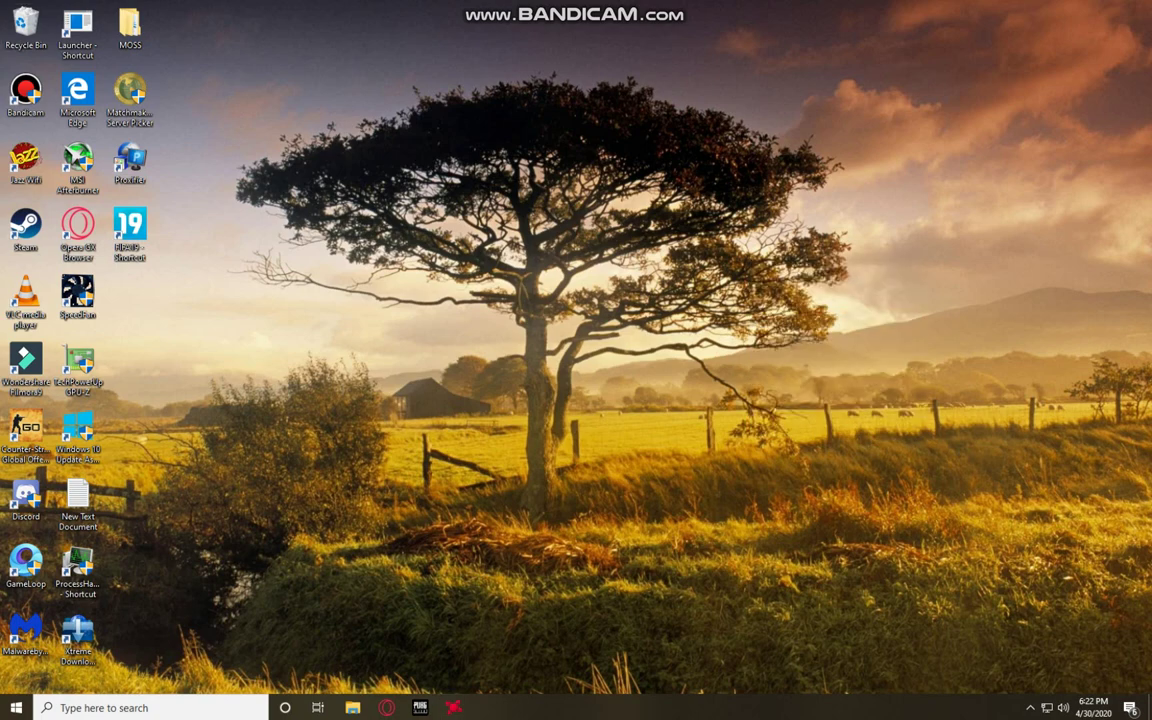
Open Windows Update via search, see it is up to date, then refresh the desktop
left_click(150, 708)
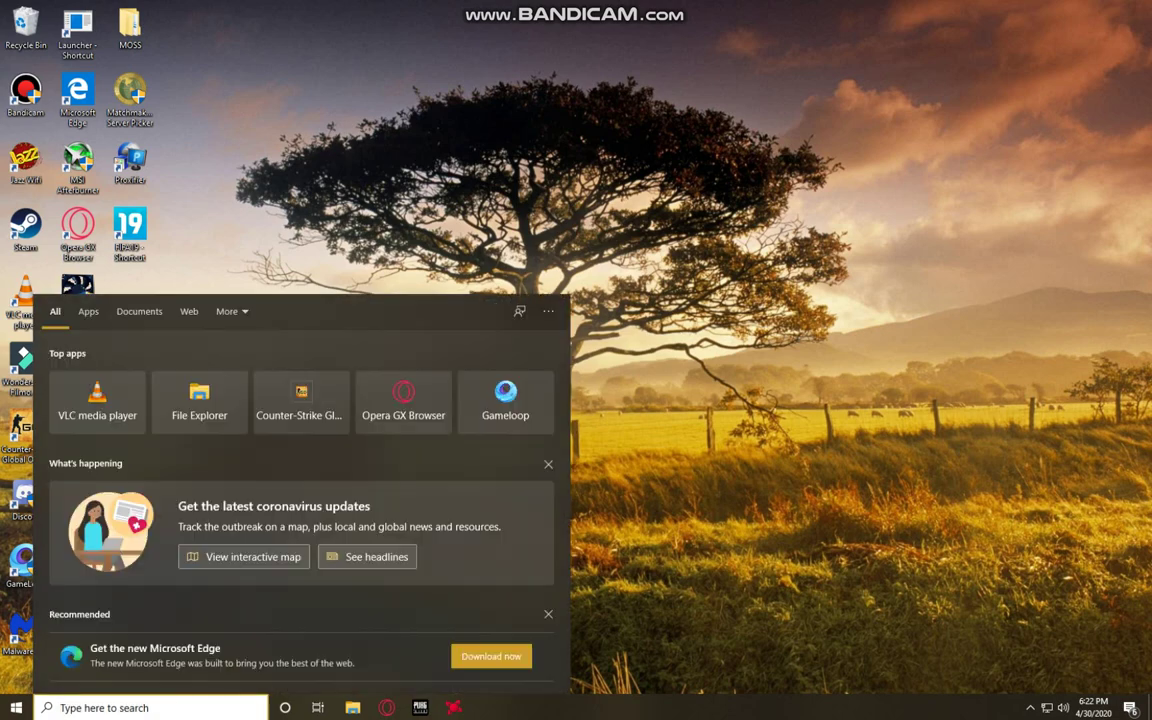
type("windows ")
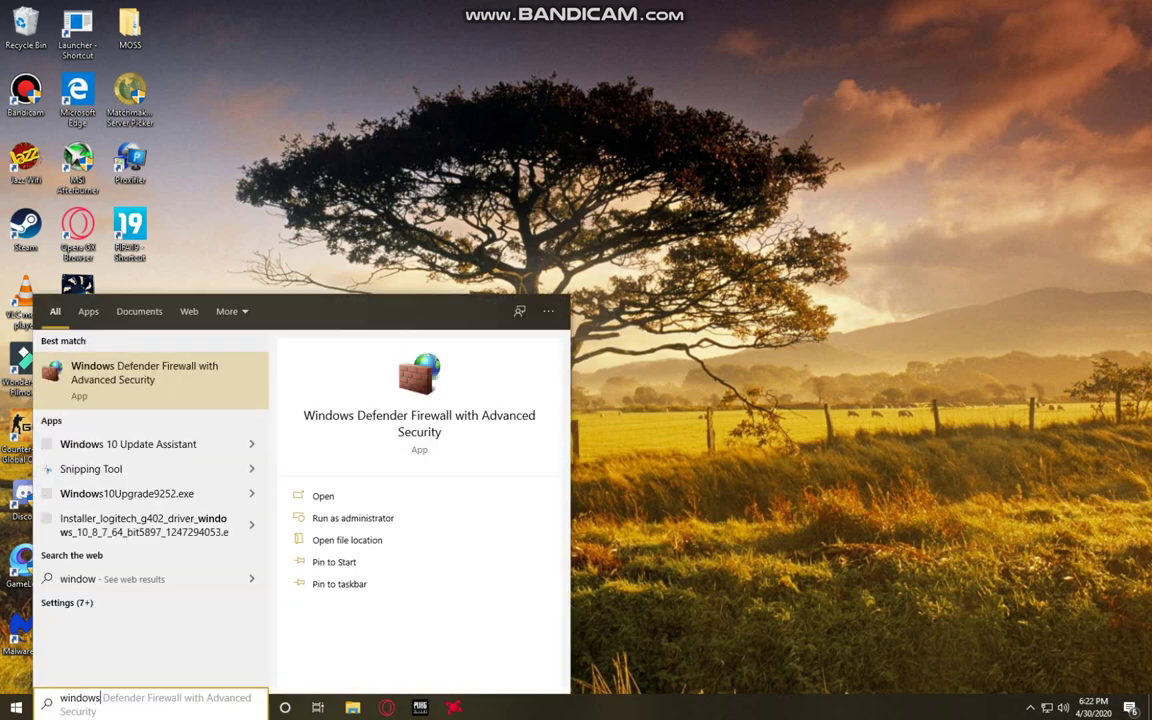
type("upda")
key("Return")
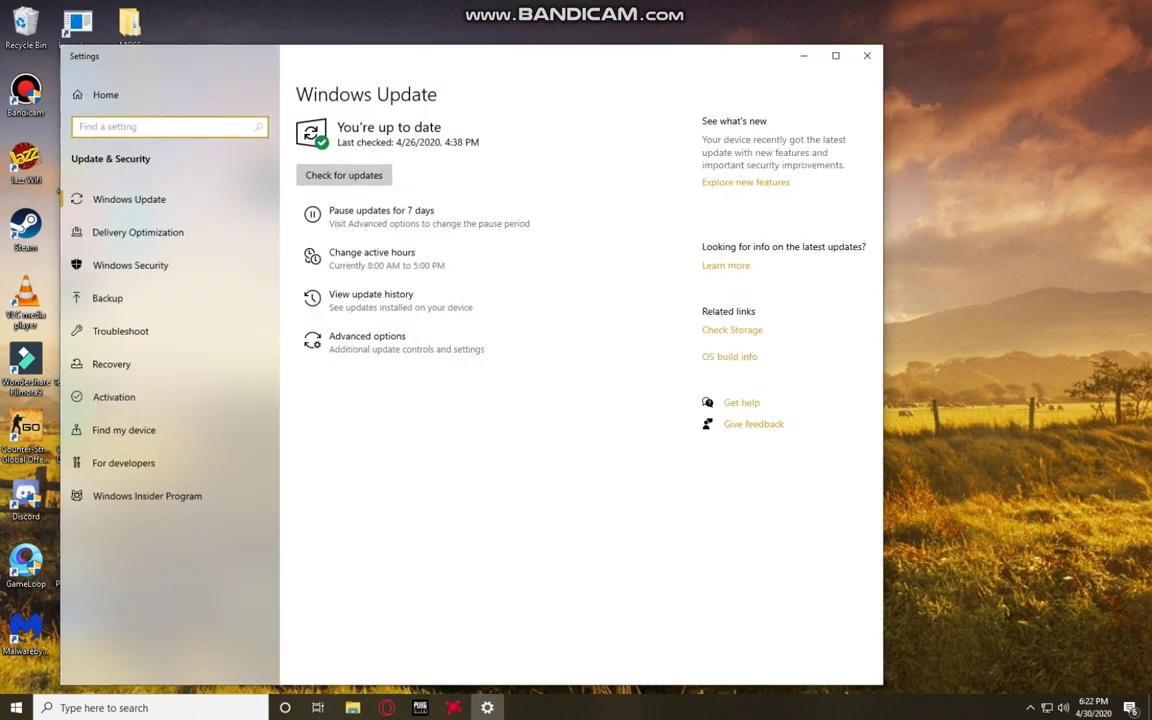
left_click(803, 55)
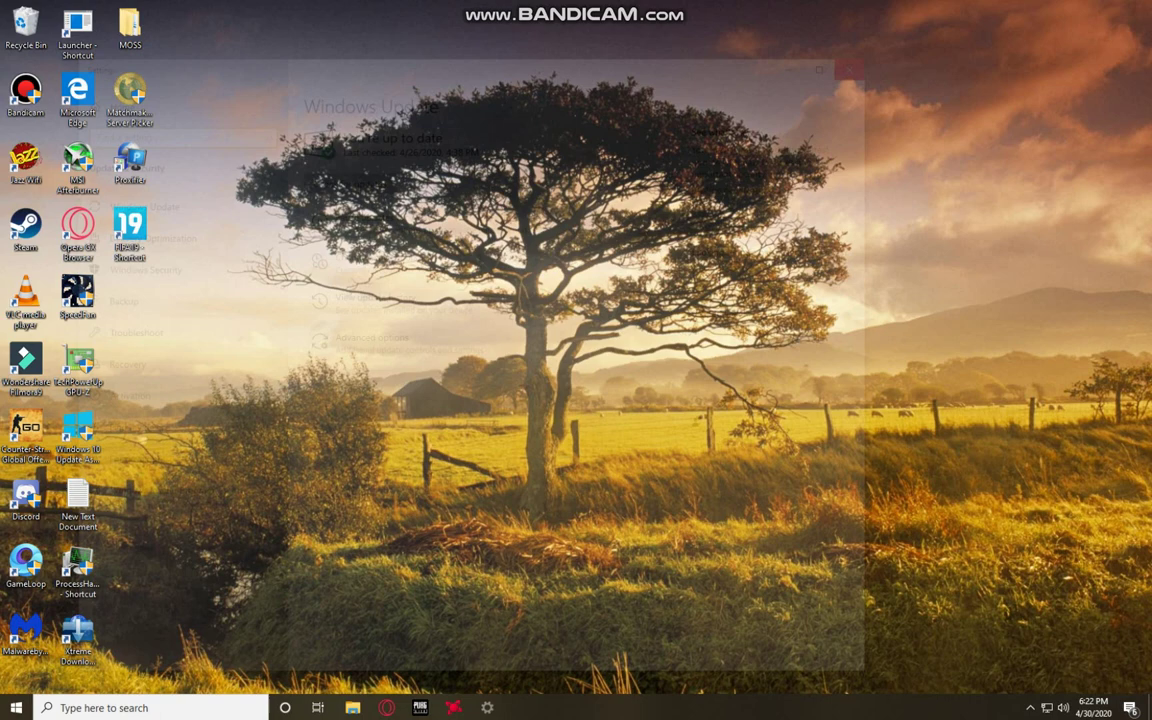
right_click(537, 260)
left_click(575, 318)
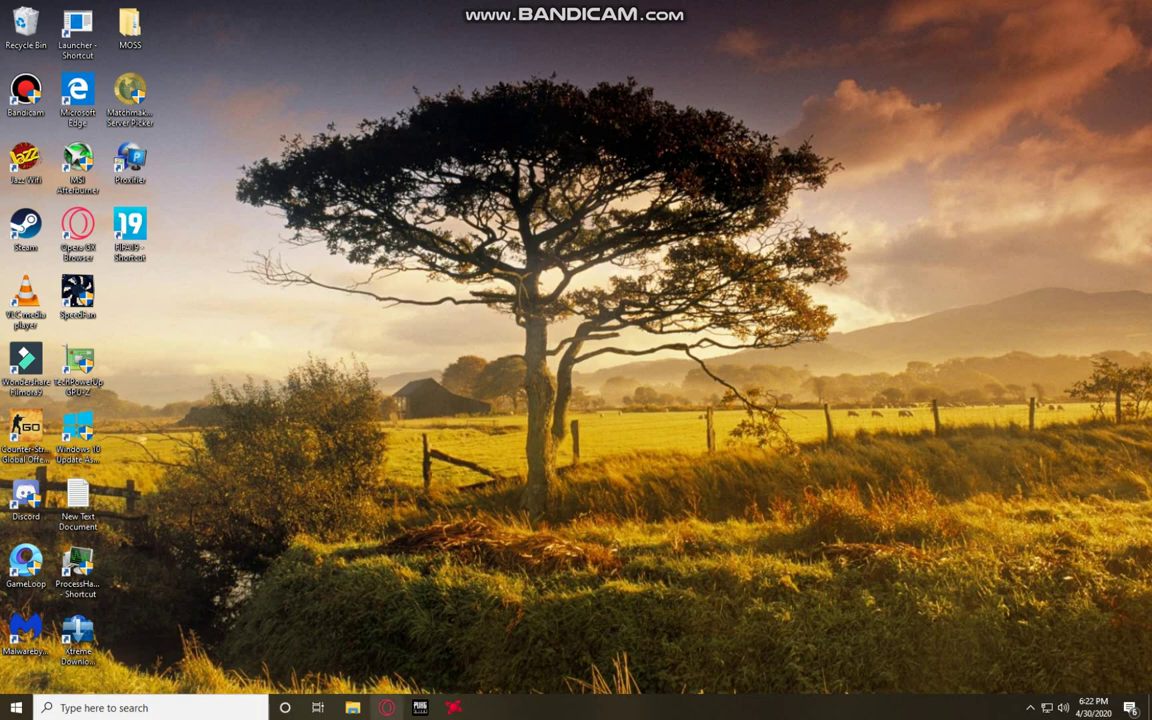
Search for the Windows update assistant in a new Opera tab
left_click(387, 707)
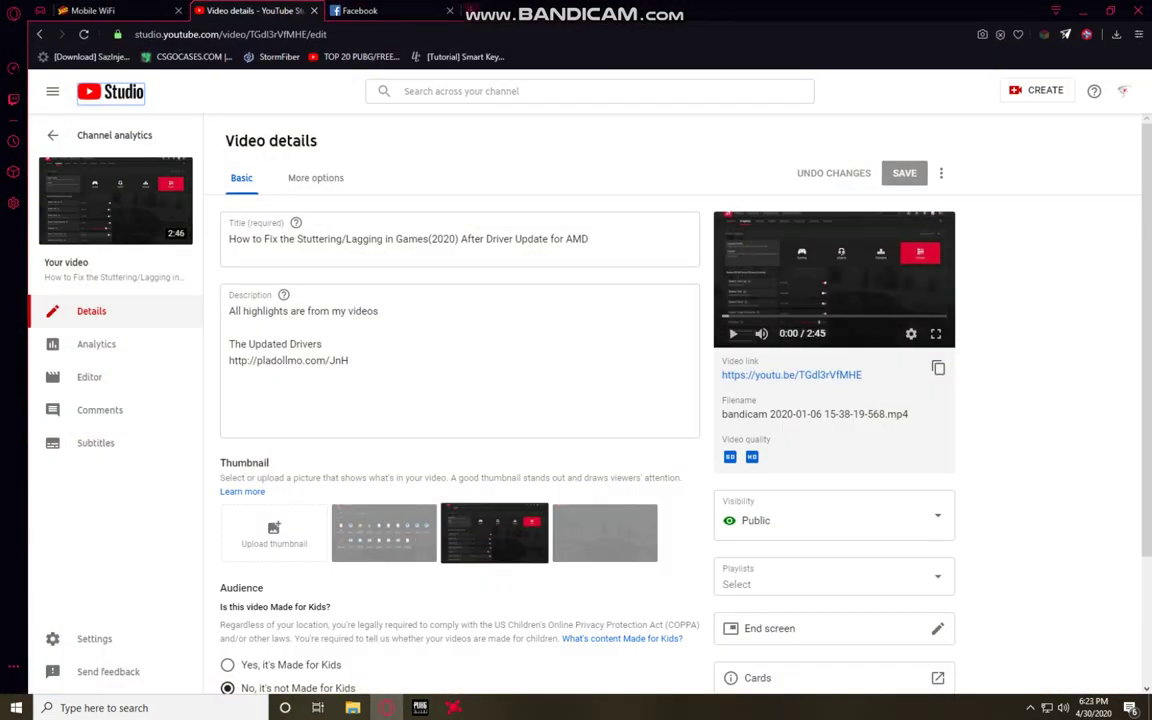
left_click(467, 11)
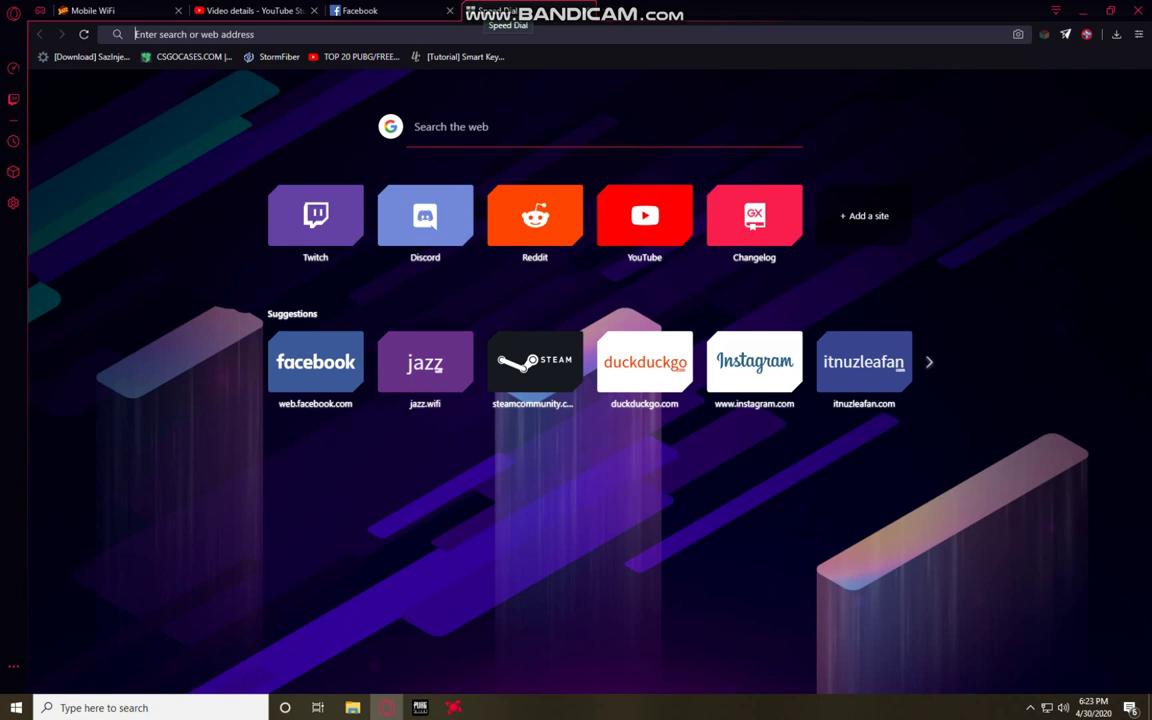
type("window update")
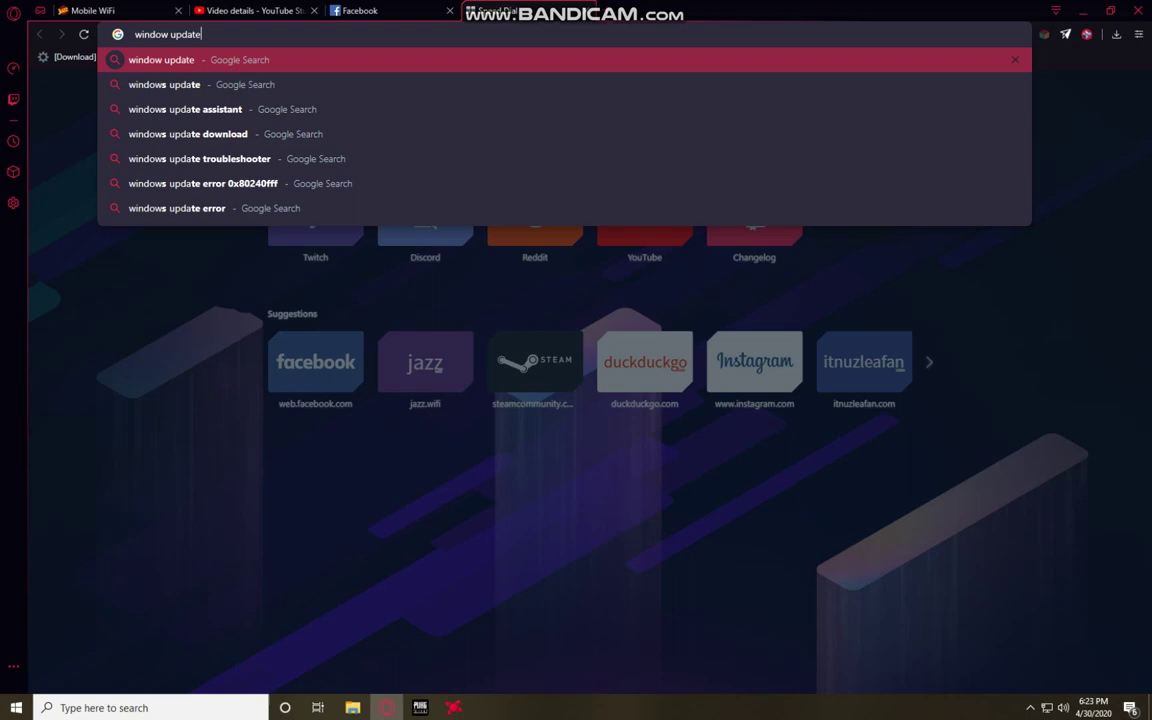
key("Down")
key("Down")
key("Return")
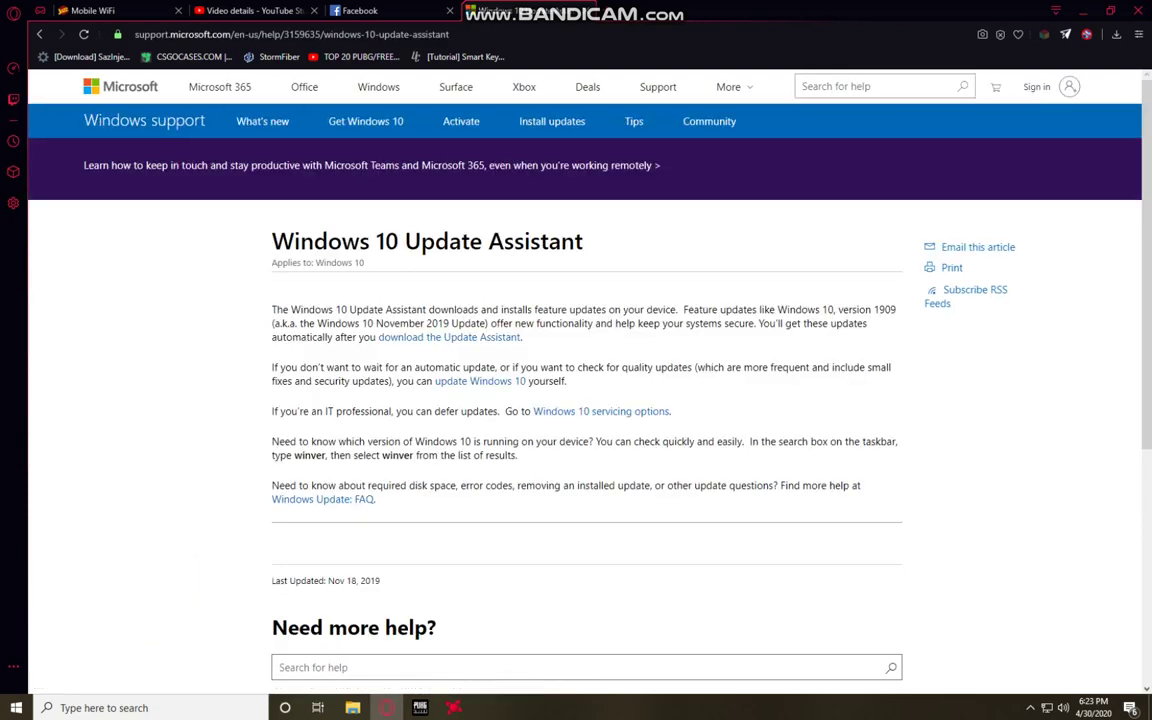
scroll(586, 400, "down", 3)
scroll(586, 400, "down", 3)
scroll(586, 400, "up", 6)
Select and clear text on the Update Assistant article, then select the page address
mouse_move(522, 337)
left_mouse_down()
mouse_move(428, 337)
mouse_move(272, 309)
left_mouse_up()
left_click(600, 280)
left_click(290, 34)
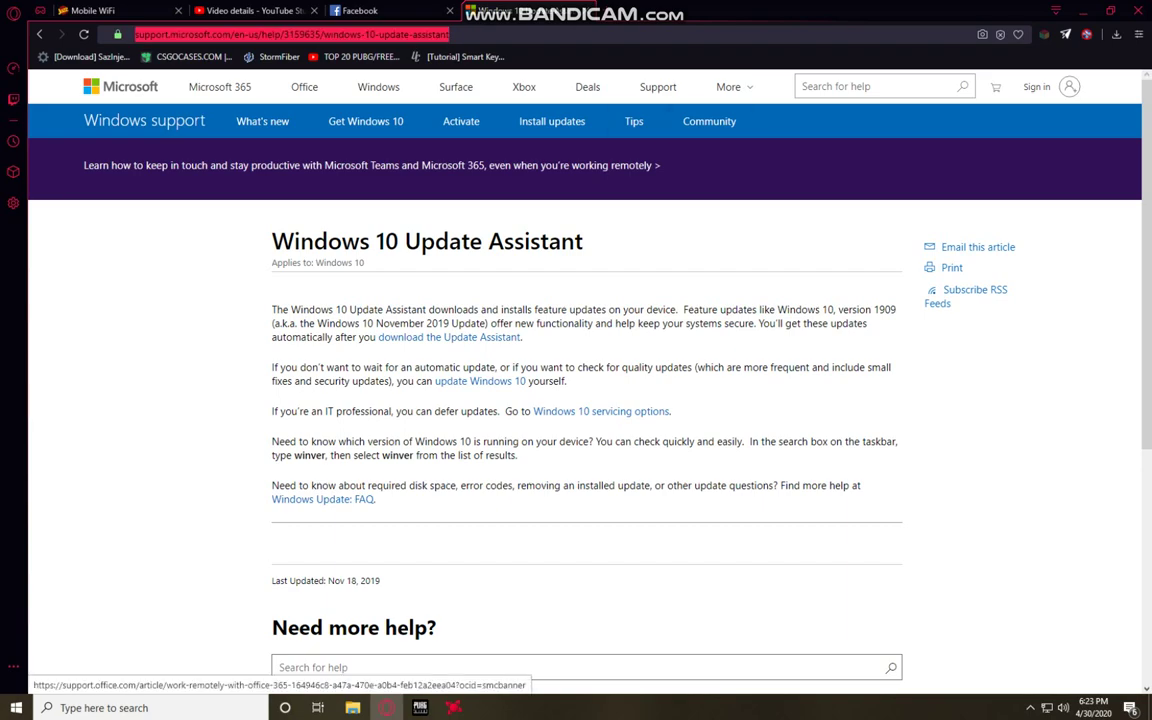
Relaunch Radeon Software from the desktop context menu, view Gaming's games list, then Home
key("super+d")
right_click(722, 255)
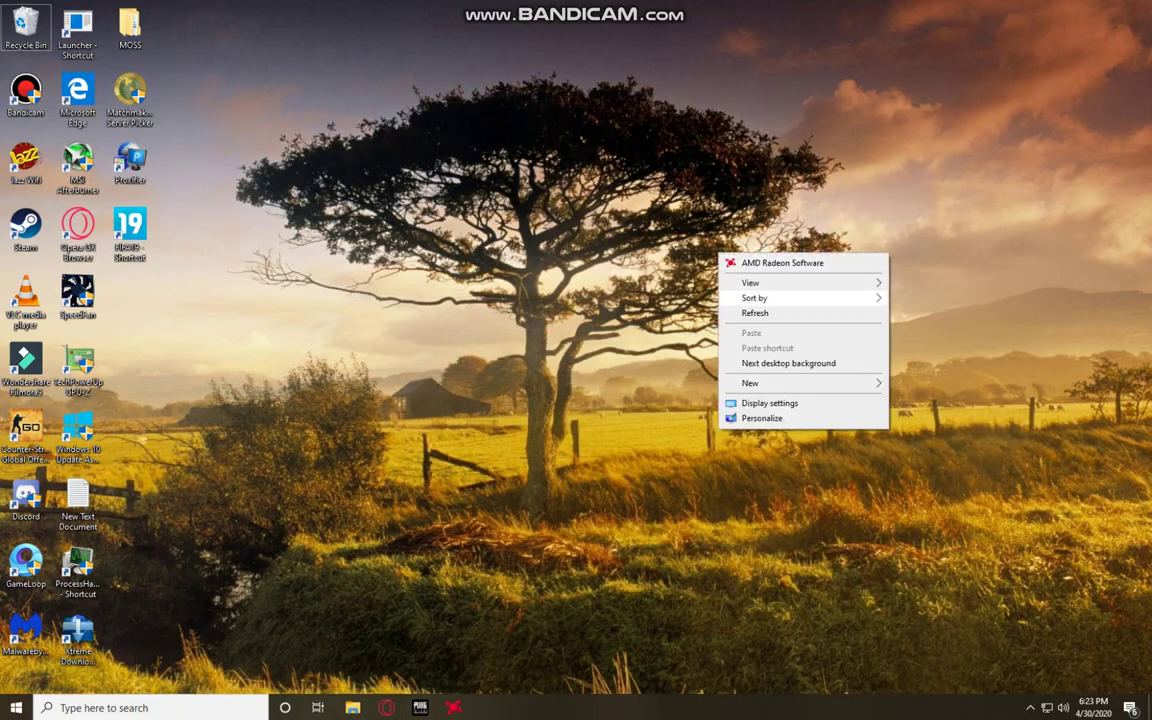
left_click(760, 313)
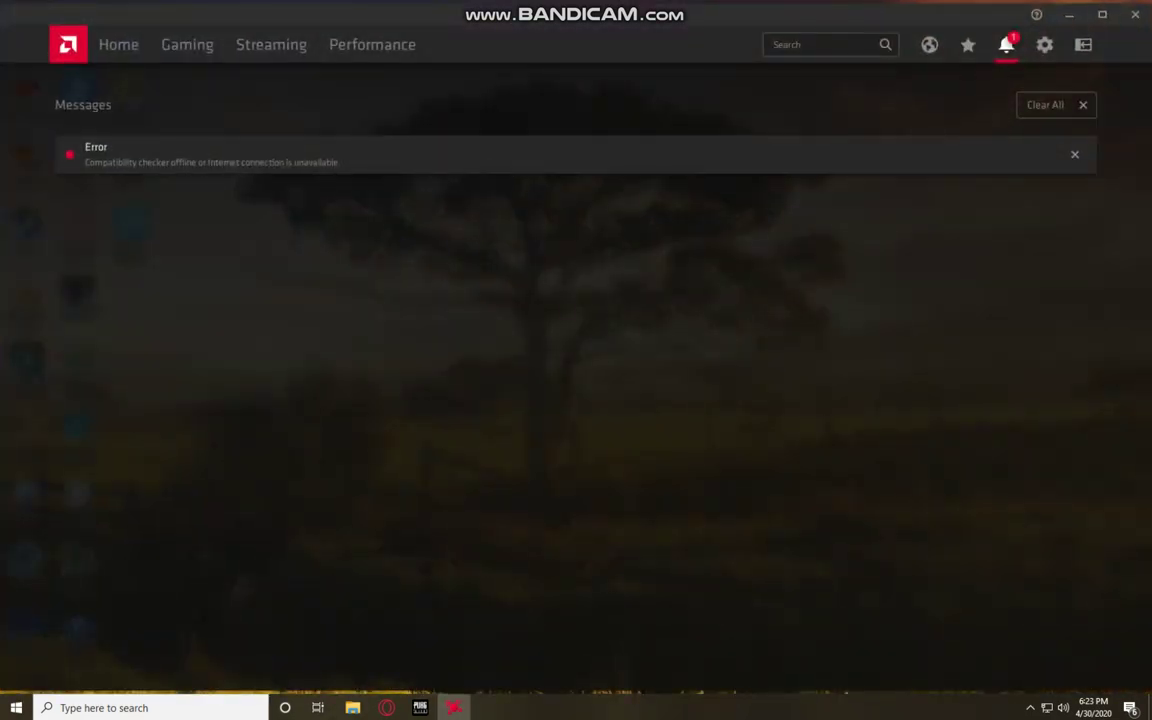
left_click(187, 44)
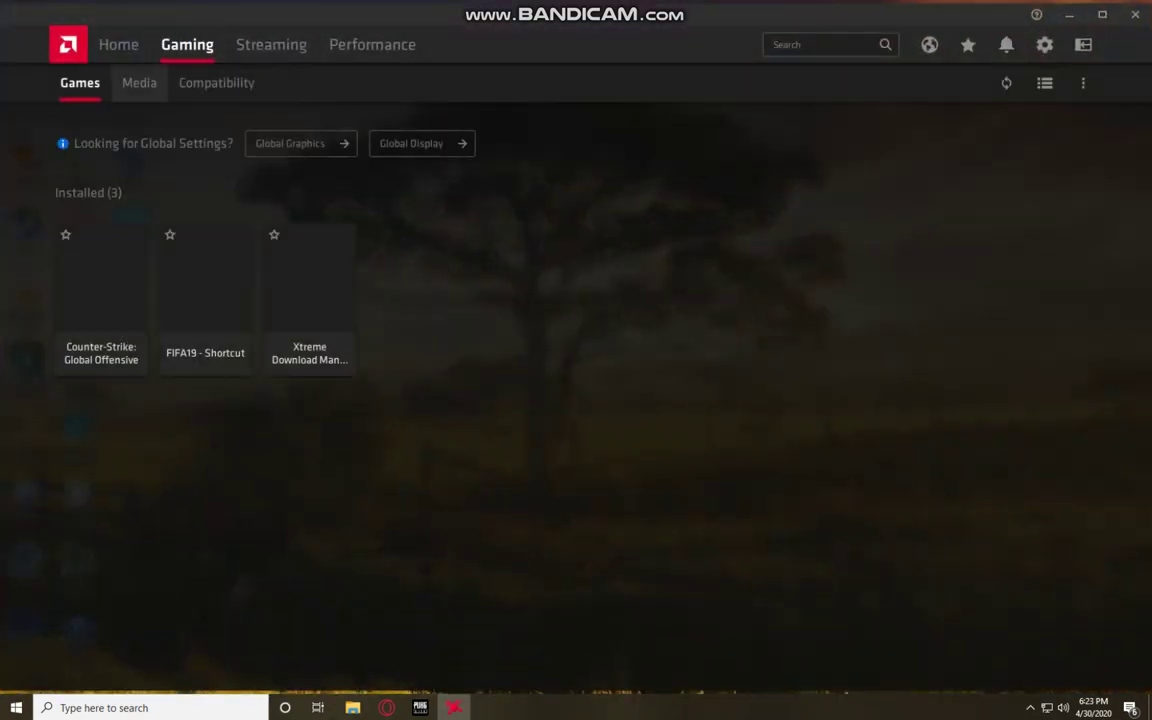
left_click(119, 44)
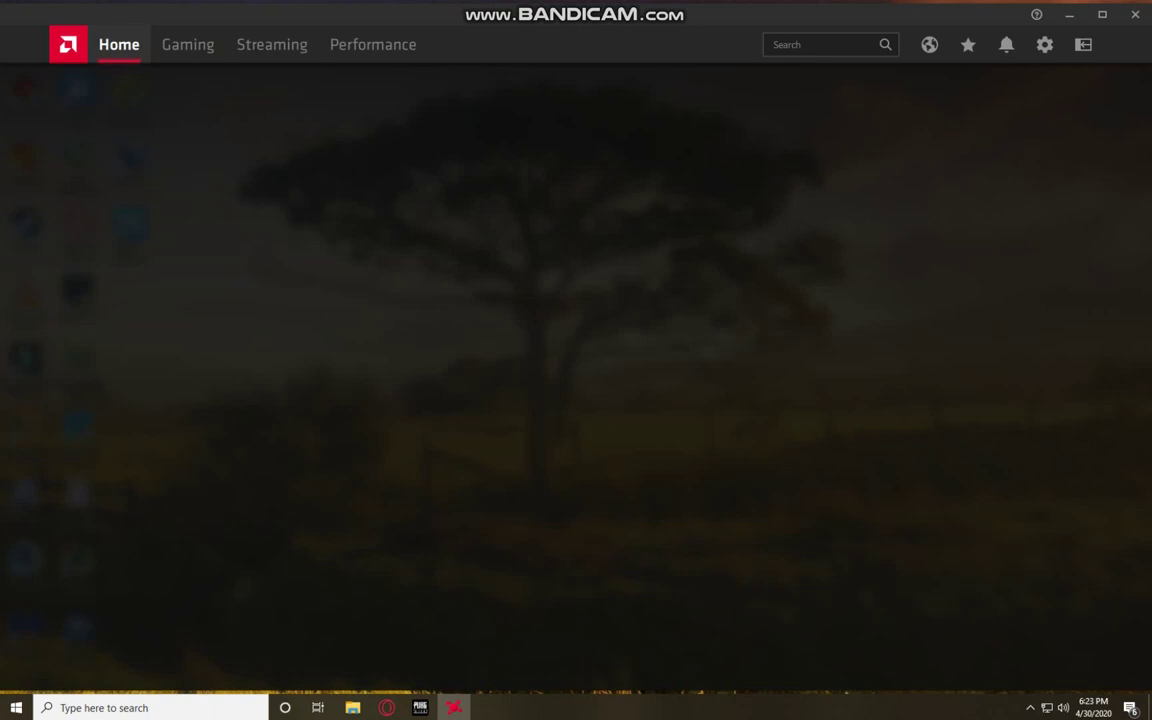